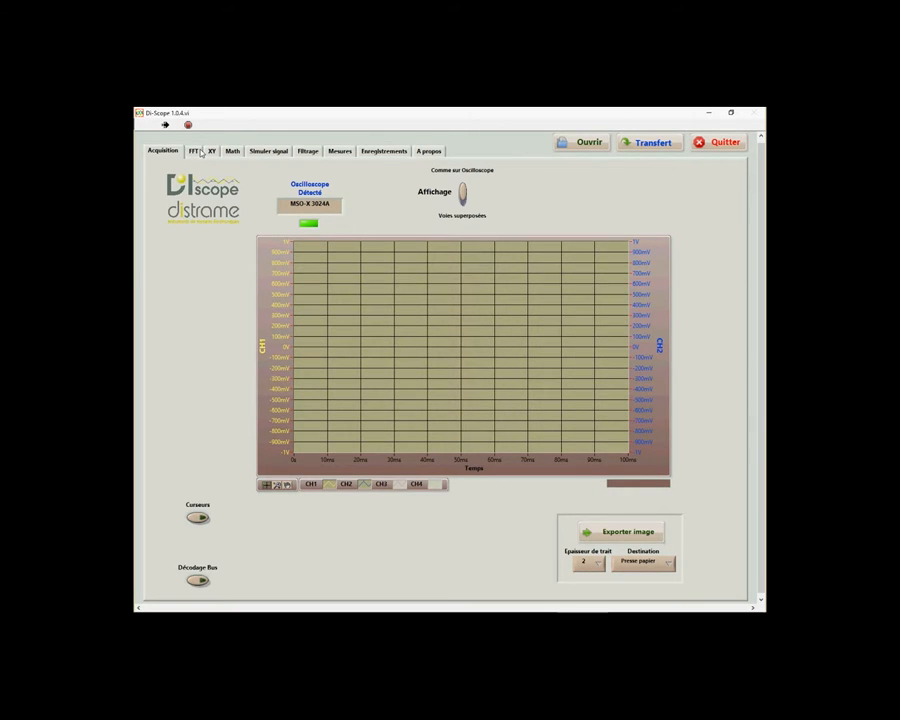
# - Transfer the oscilloscope's signals into the software and calculate the FFT of CH1
pyautogui.click(638, 147)
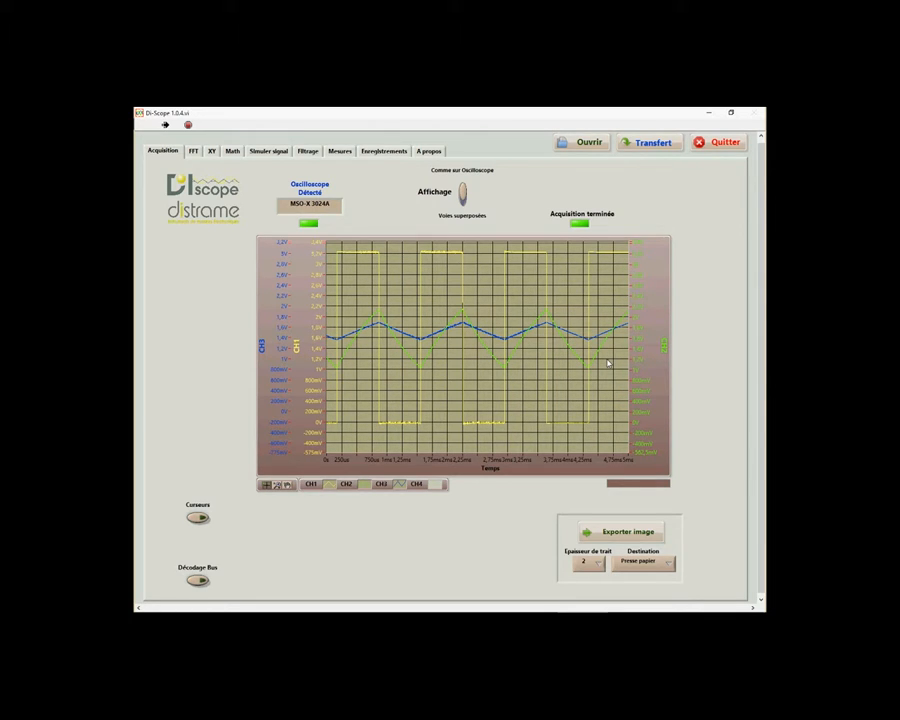
pyautogui.click(194, 152)
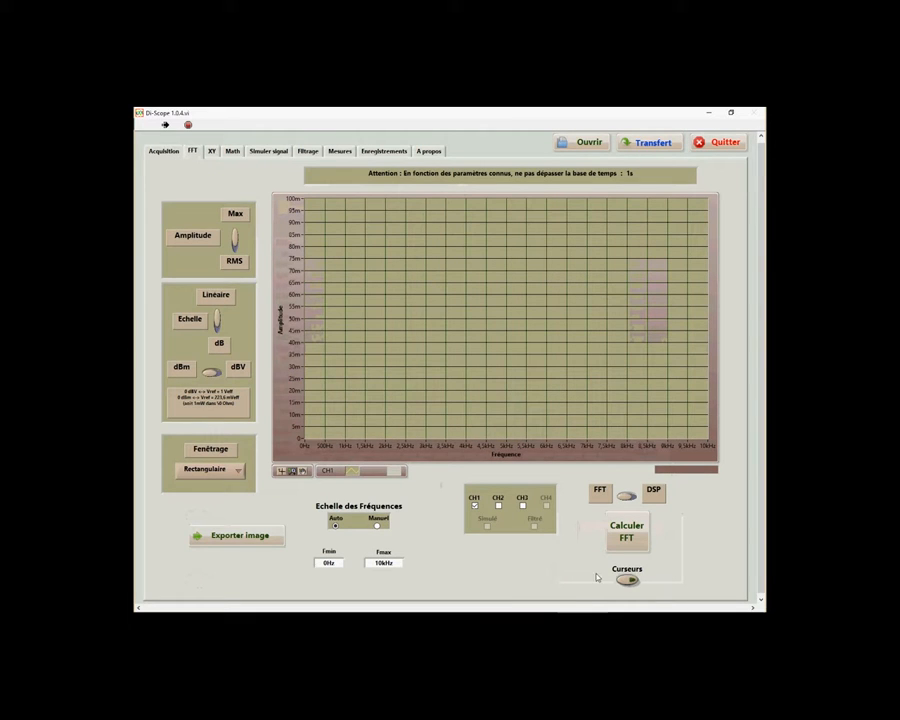
pyautogui.click(626, 536)
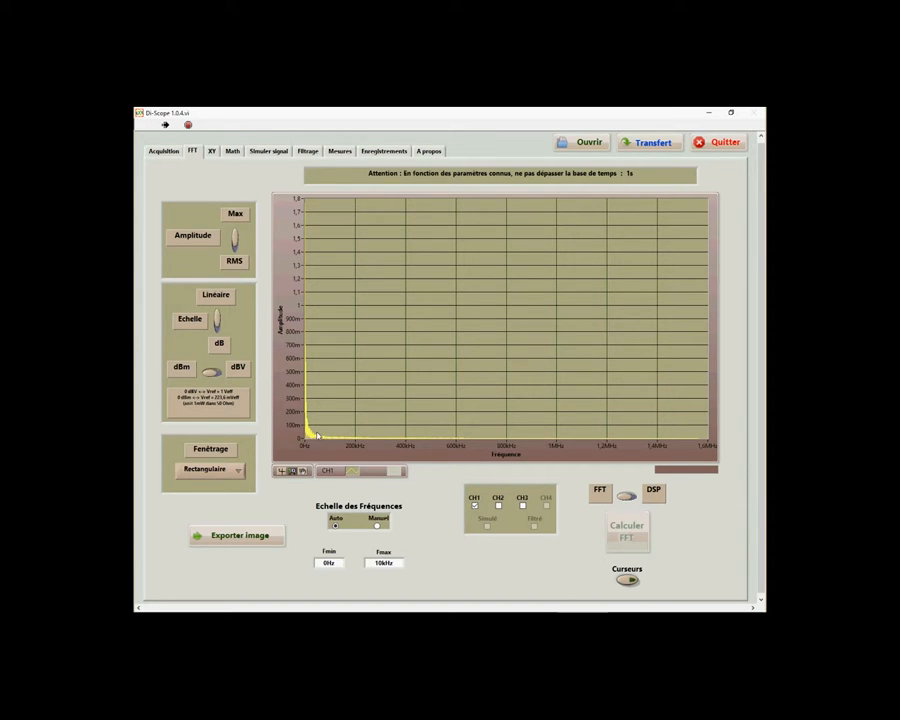
# - Zoom the CH1 spectrum horizontally to the low-frequency range, from 0 Hz to about 55 kHz
pyautogui.click(294, 474)
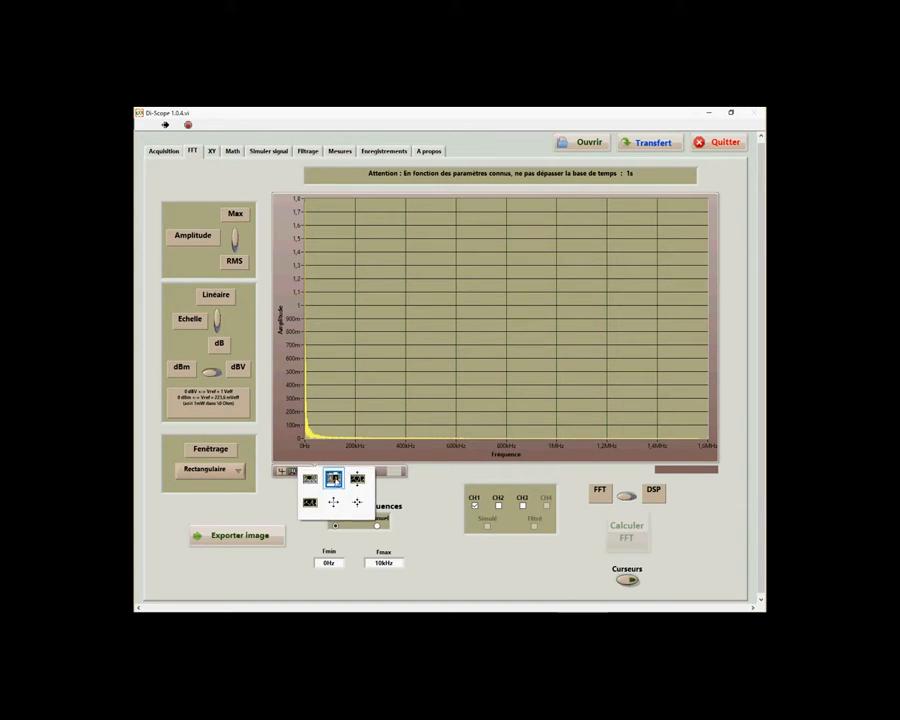
pyautogui.click(333, 478)
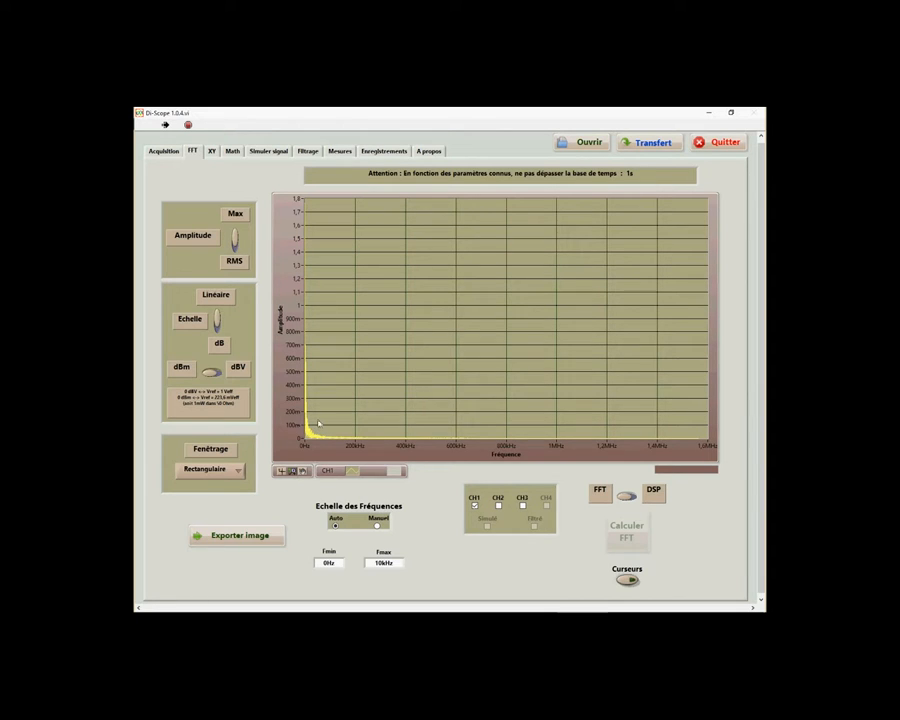
pyautogui.moveTo(318, 424); pyautogui.dragTo(305, 436)
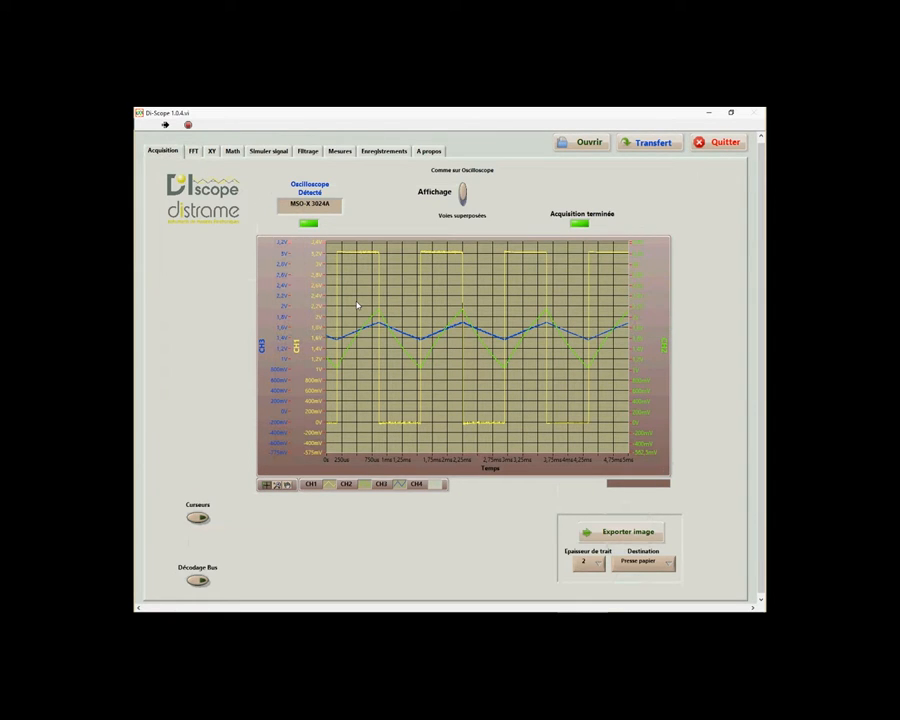
# - Transfer a new 50 ms acquisition from the oscilloscope and calculate its FFT
pyautogui.click(648, 144)
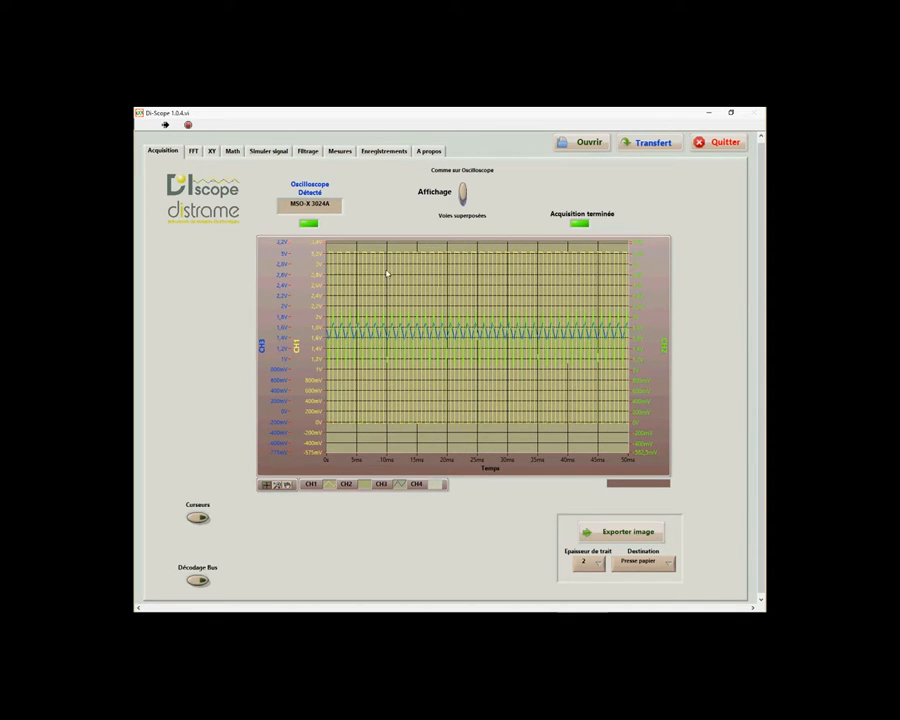
pyautogui.click(193, 150)
pyautogui.click(627, 533)
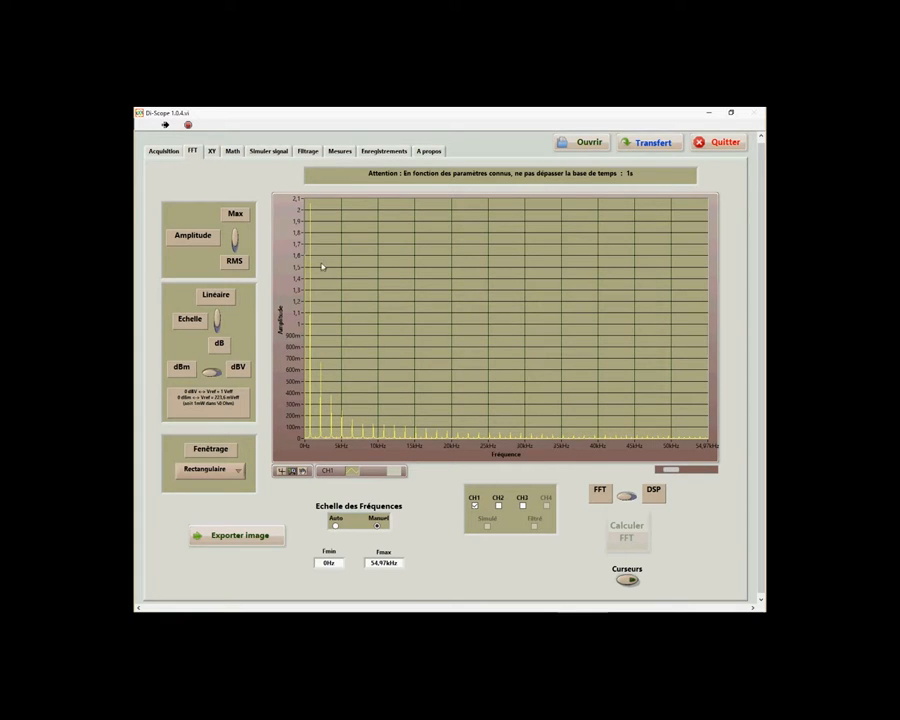
# - Display the CH2 and CH3 spectra alongside CH1, and hide both again
pyautogui.click(499, 506)
pyautogui.click(523, 506)
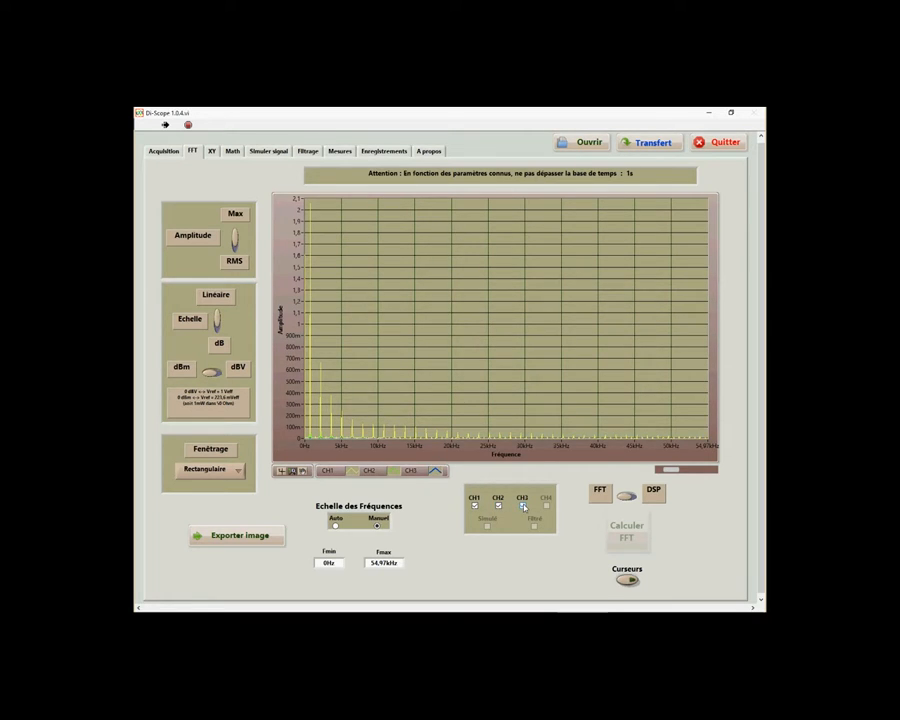
pyautogui.click(522, 507)
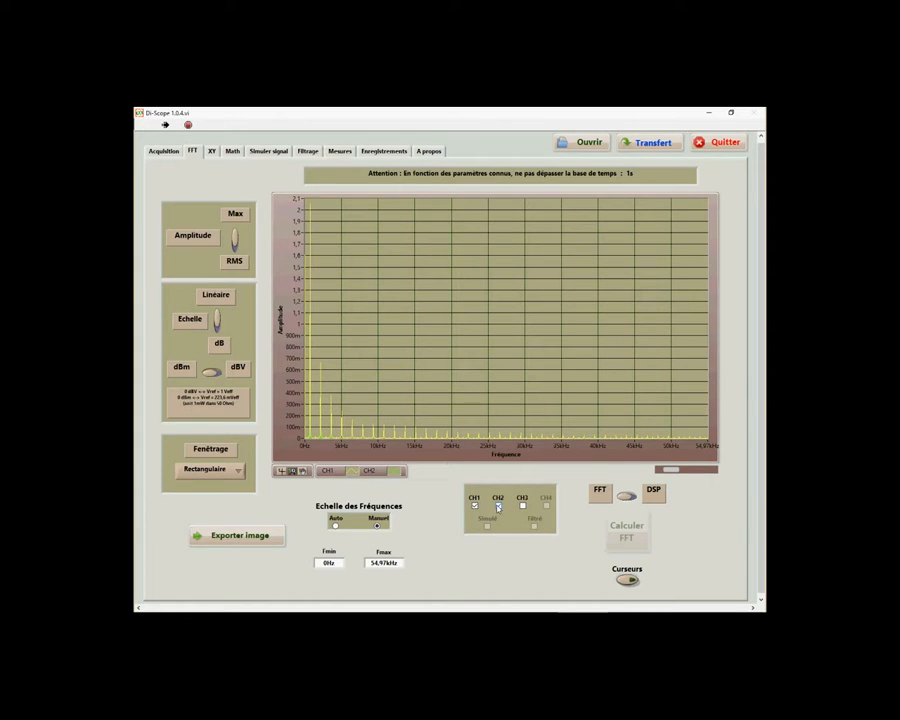
pyautogui.click(499, 506)
# - Set the spectrum amplitude to RMS and the scale to dB, trying the dBV reference before returning to dBm
pyautogui.click(236, 241)
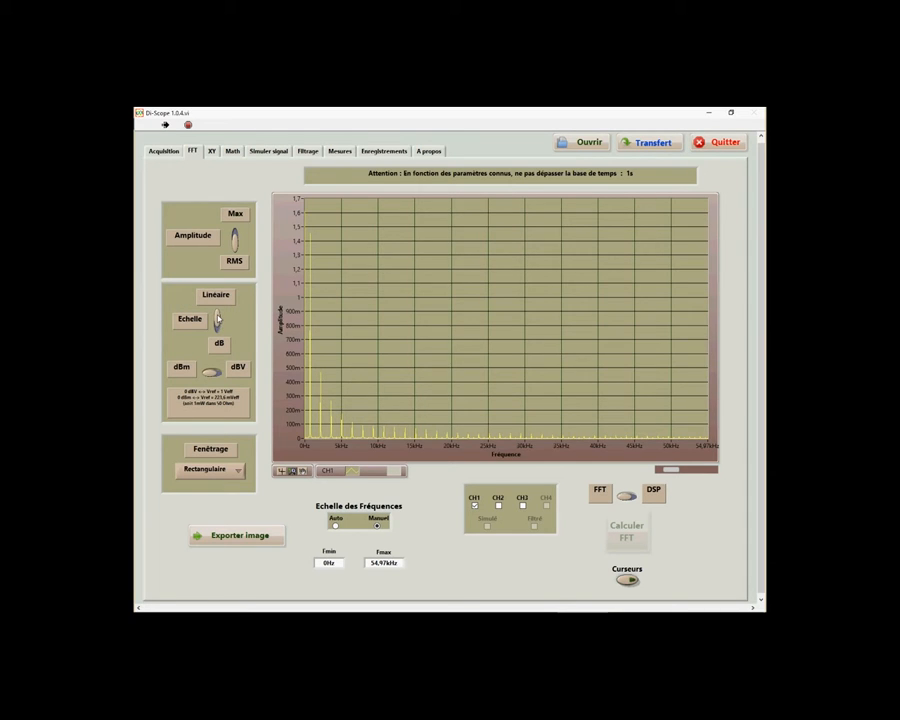
pyautogui.click(217, 318)
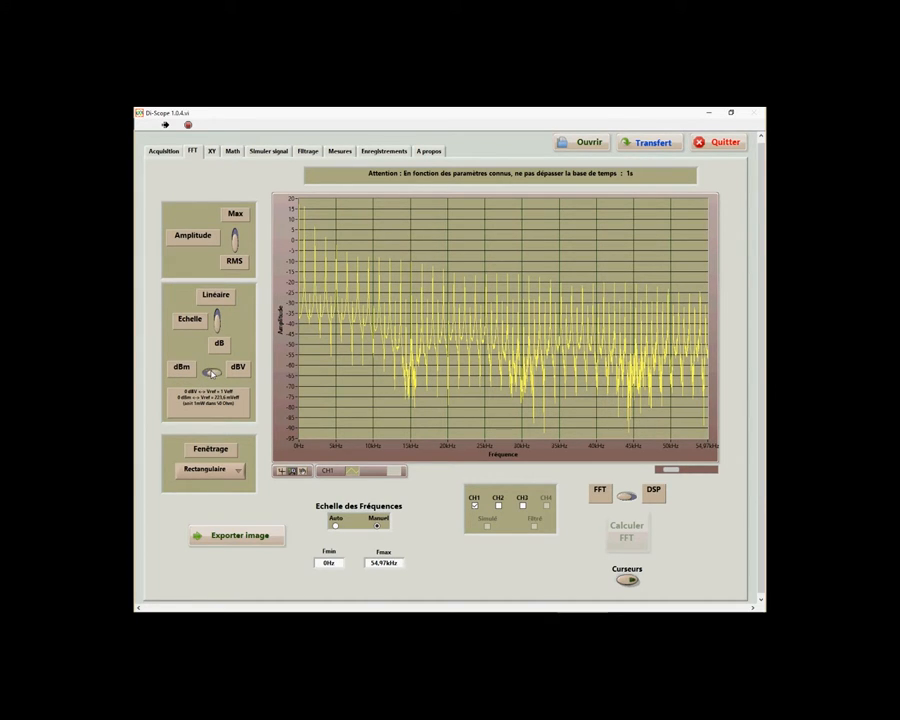
pyautogui.click(212, 373)
pyautogui.click(212, 373)
# - Apply the Hanning and Hamming windows in turn to the CH1 spectrum in dB
pyautogui.click(221, 472)
pyautogui.click(211, 480)
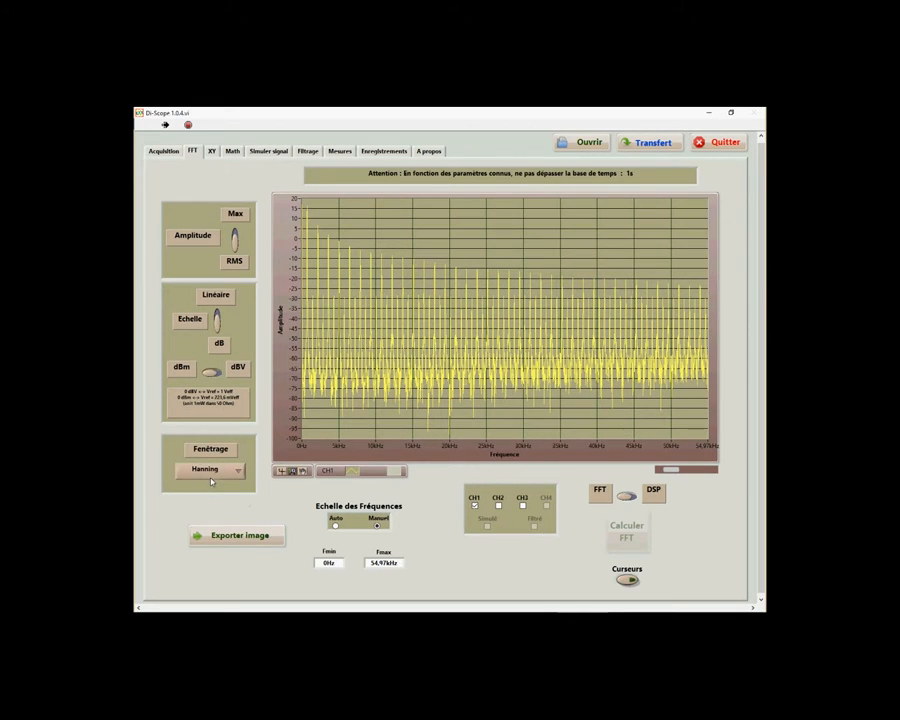
pyautogui.click(211, 482)
pyautogui.click(206, 474)
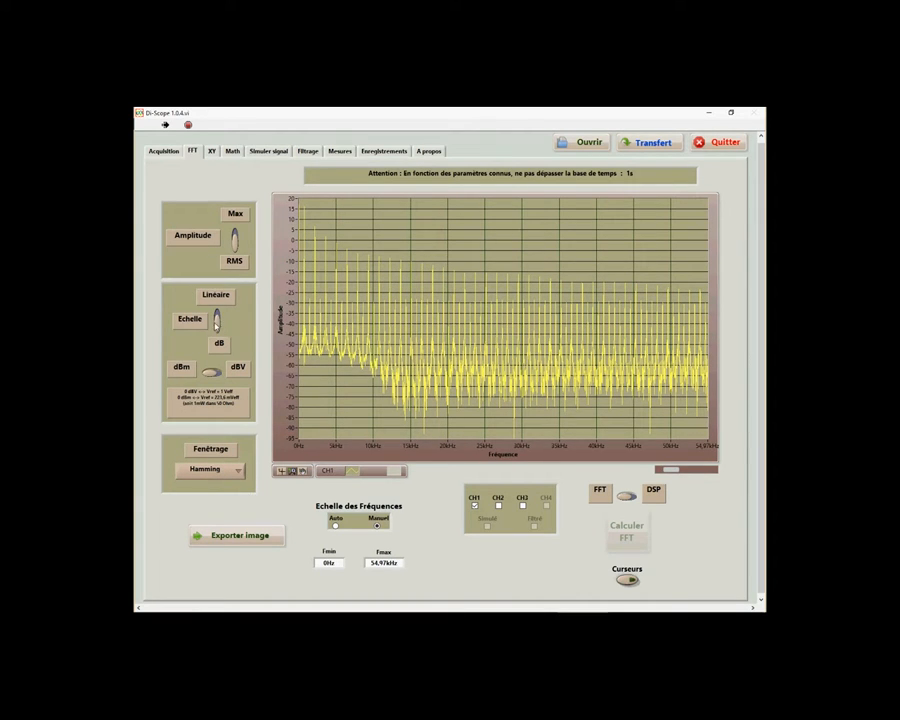
# - Return the spectrum to the linear scale and the Rectangulaire window
pyautogui.click(216, 320)
pyautogui.click(225, 465)
pyautogui.click(220, 447)
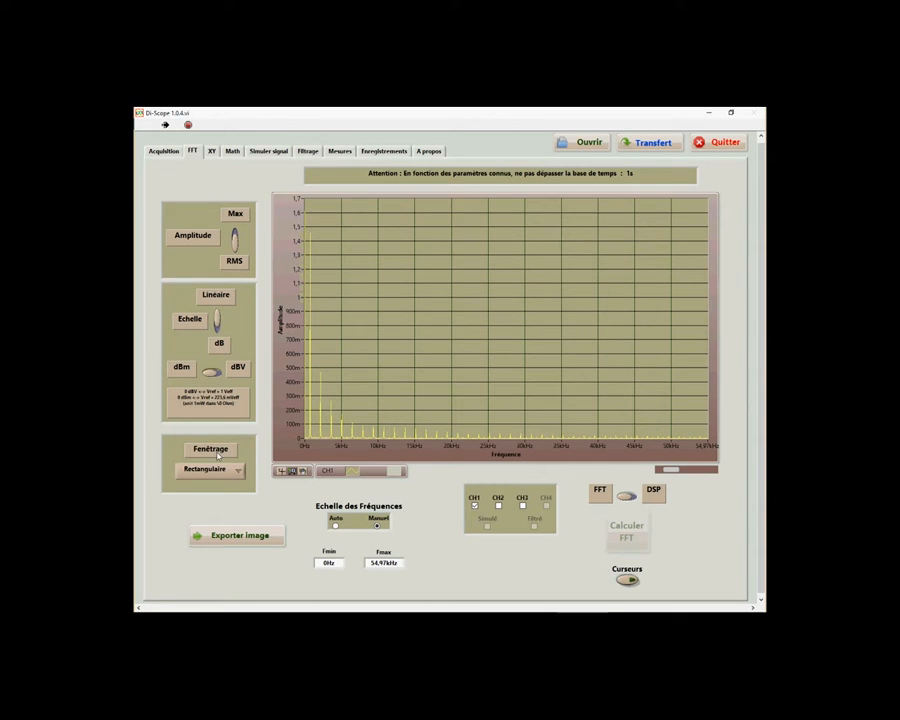
# - Try the Hanning, Hamming and Blackman Harris windows on the linear spectrum, and restore the Rectangulaire window
pyautogui.click(214, 468)
pyautogui.click(213, 476)
pyautogui.click(213, 475)
pyautogui.click(225, 476)
pyautogui.click(227, 478)
pyautogui.click(227, 478)
pyautogui.click(227, 478)
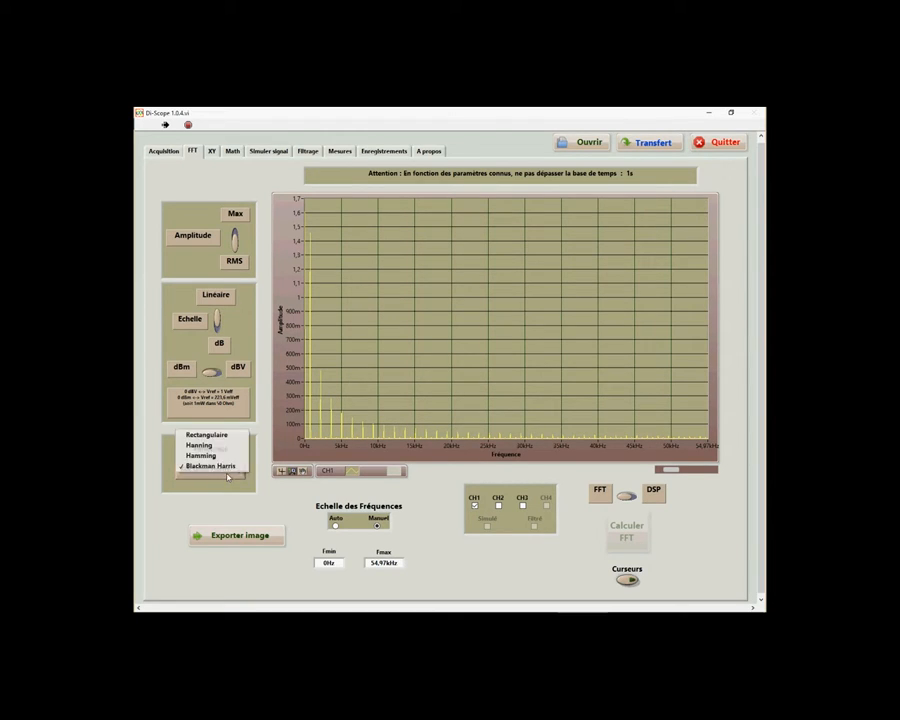
pyautogui.click(208, 436)
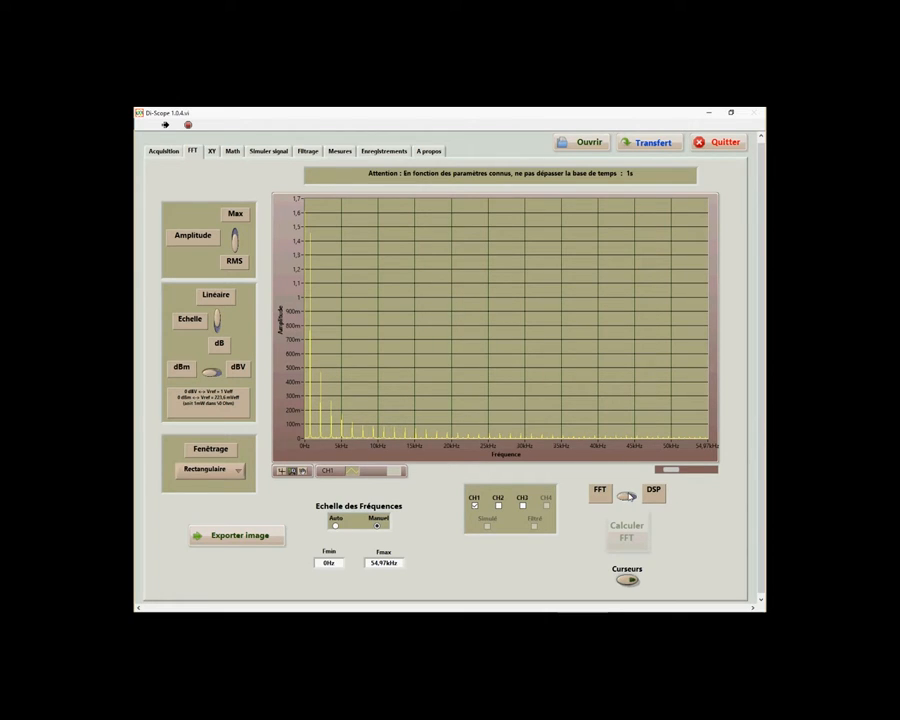
# - Display the DSP of CH1 and switch the calculation back to FFT
pyautogui.click(626, 497)
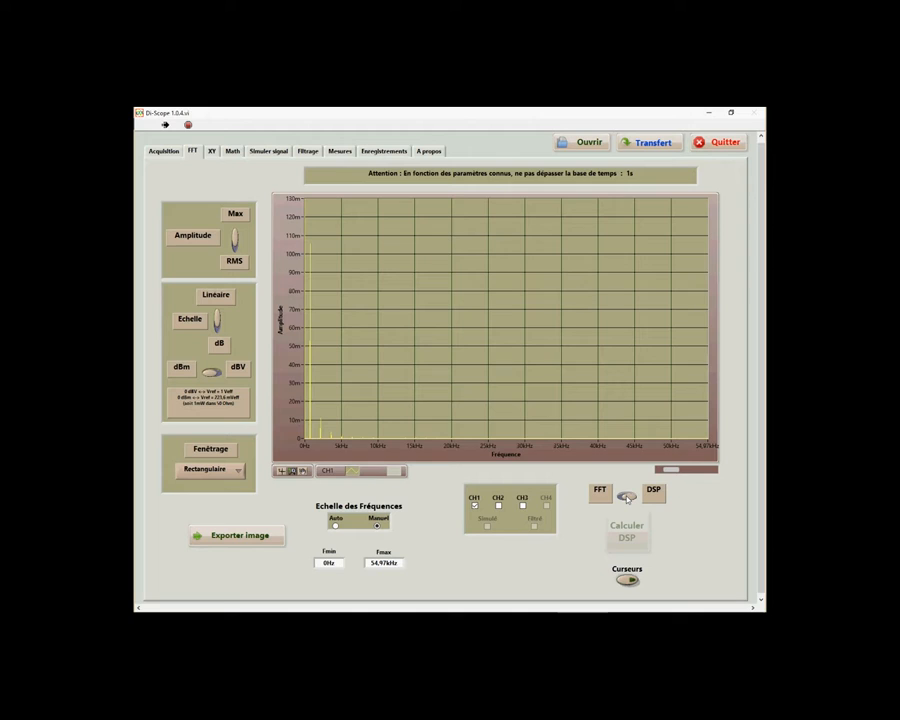
pyautogui.click(626, 497)
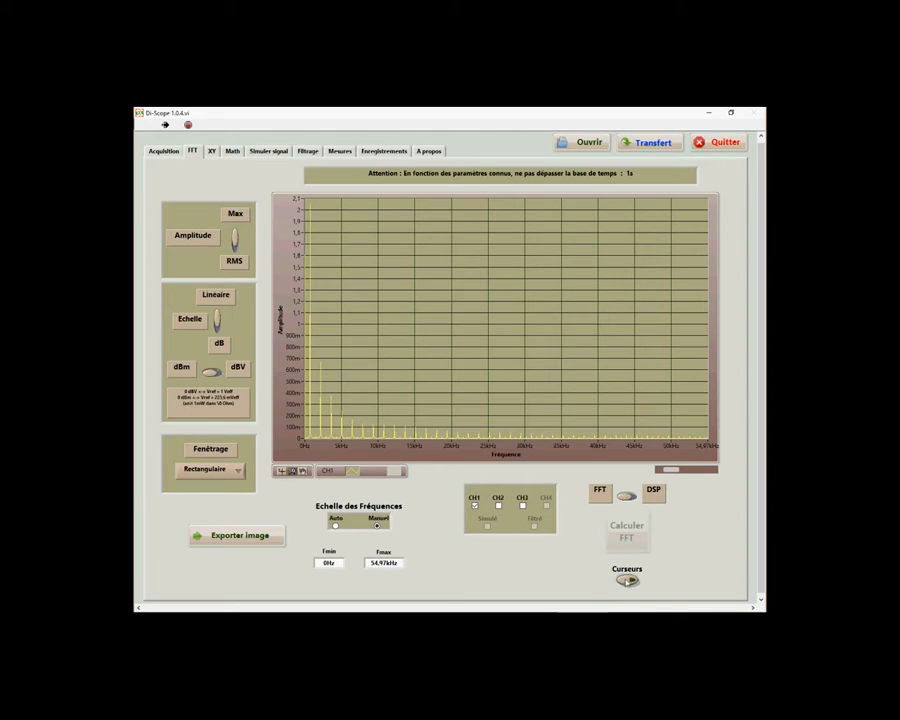
# - Turn on the spectrum cursors and place them on the CH1 peaks at 720 Hz and 2.16 kHz
pyautogui.click(628, 580)
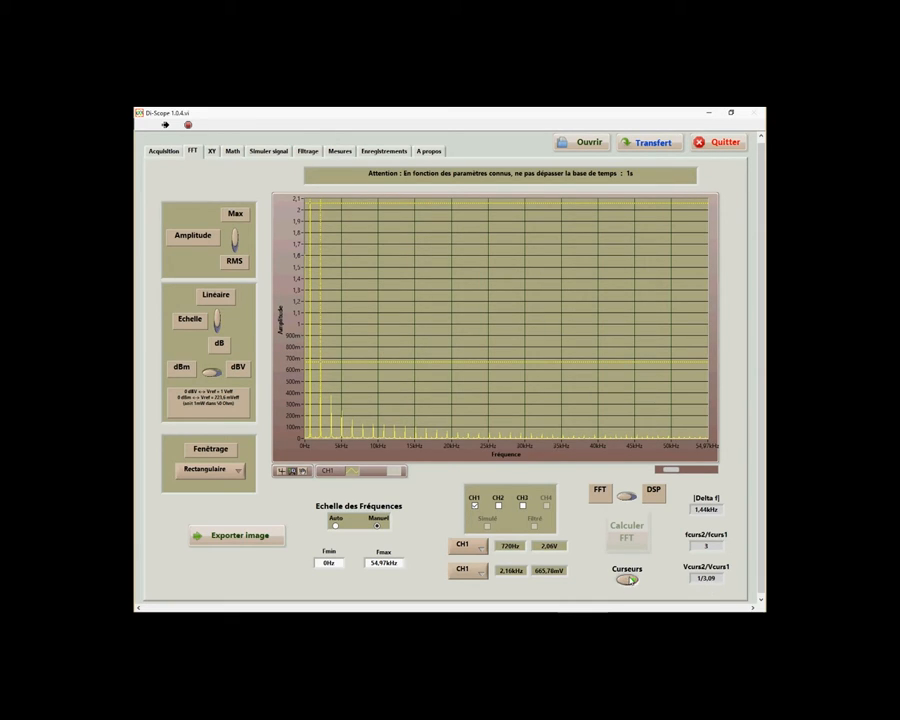
# - Add the CH2 spectrum to the graph and assign the first cursor to CH2
pyautogui.click(481, 549)
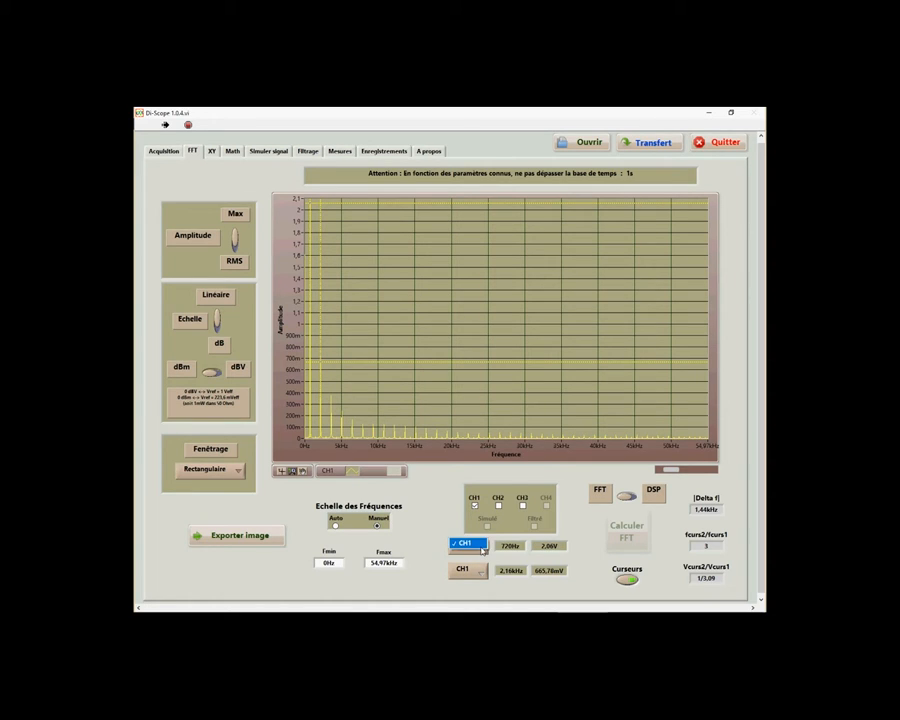
pyautogui.click(499, 507)
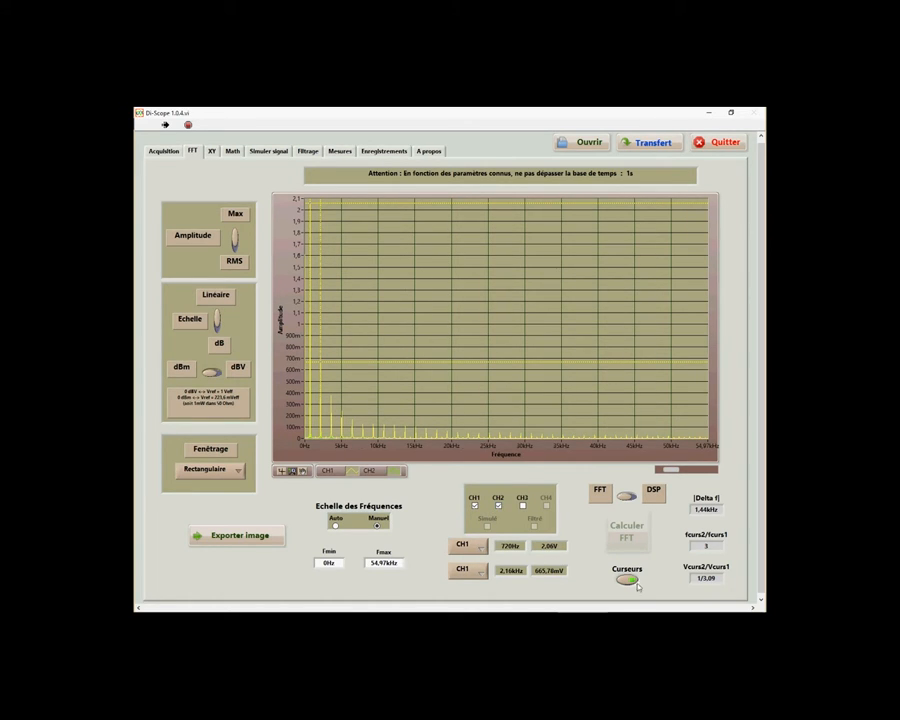
pyautogui.click(481, 549)
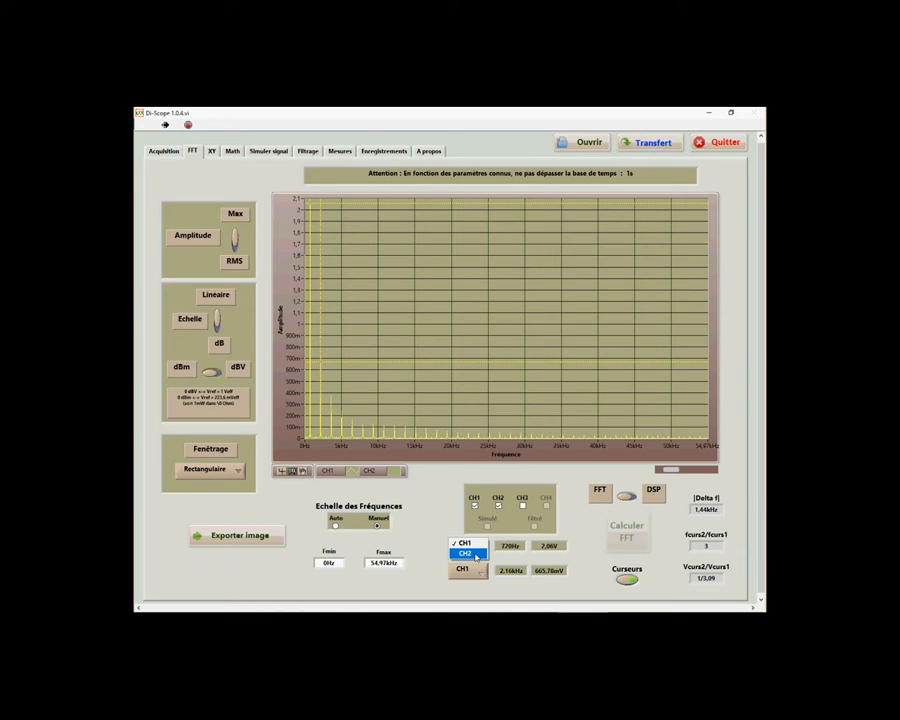
pyautogui.click(476, 556)
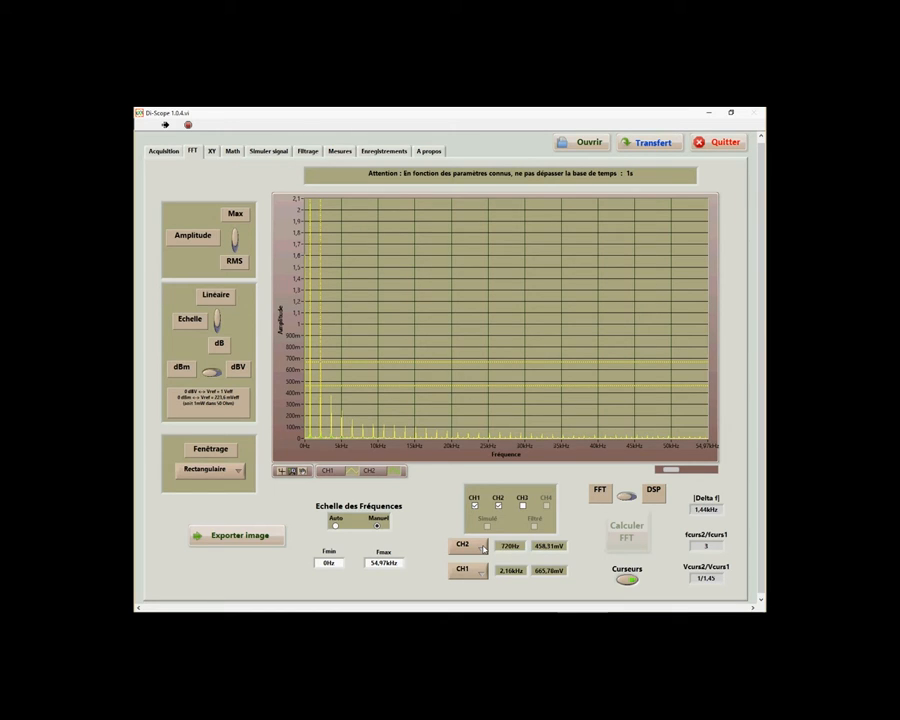
# - Zoom the spectrum to the first few harmonics, from 0 Hz to just under 6 kHz
pyautogui.click(292, 471)
pyautogui.click(310, 478)
pyautogui.moveTo(302, 375); pyautogui.dragTo(348, 440)
pyautogui.moveTo(367, 360); pyautogui.dragTo(357, 434)
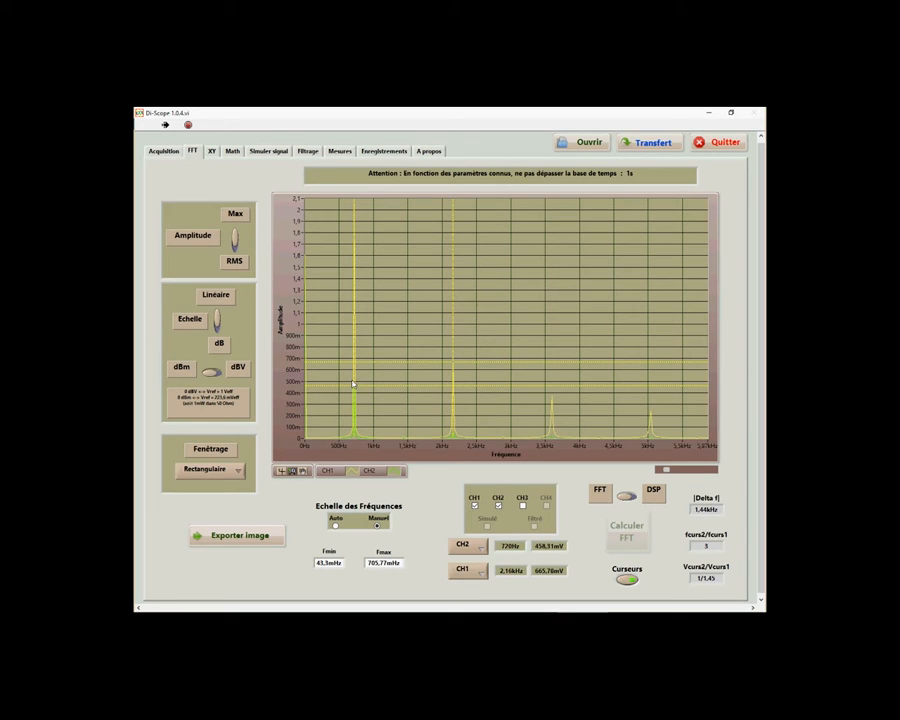
# - Review the acquired time-domain traces and return to the FFT spectrum
pyautogui.click(163, 151)
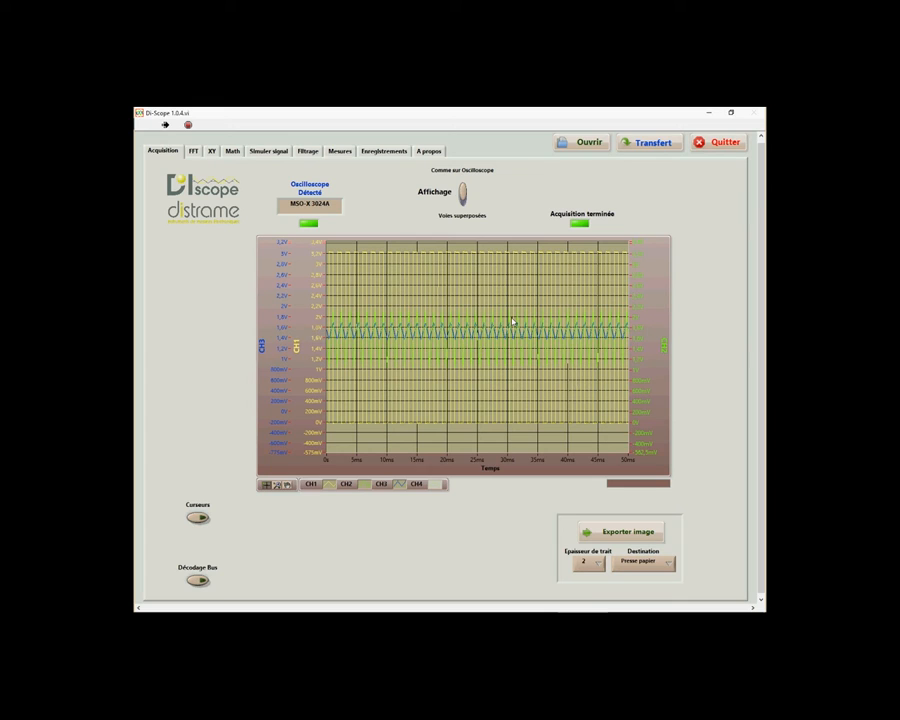
pyautogui.click(193, 151)
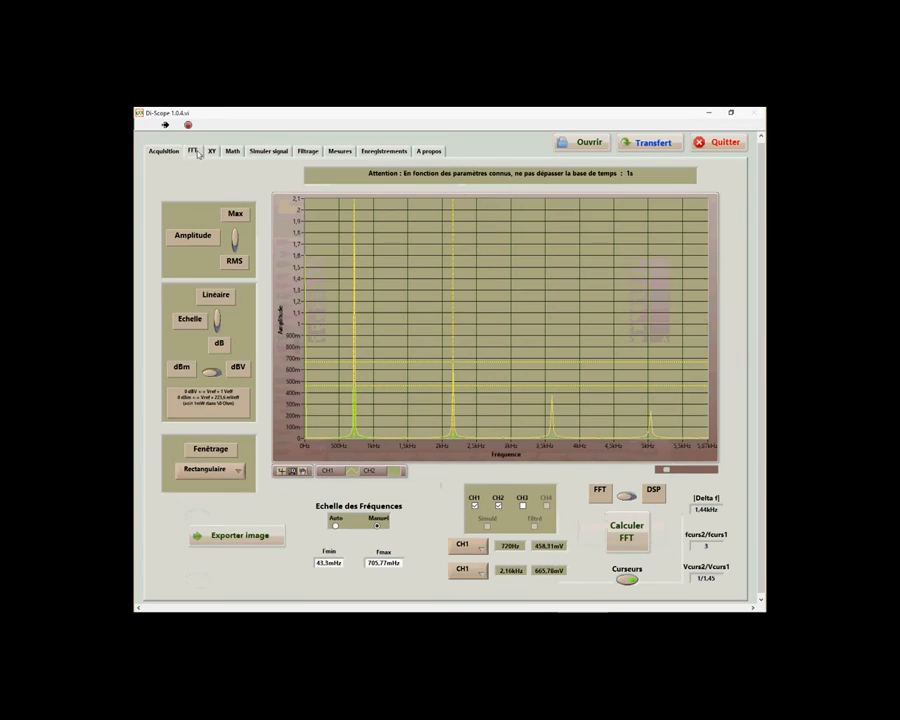